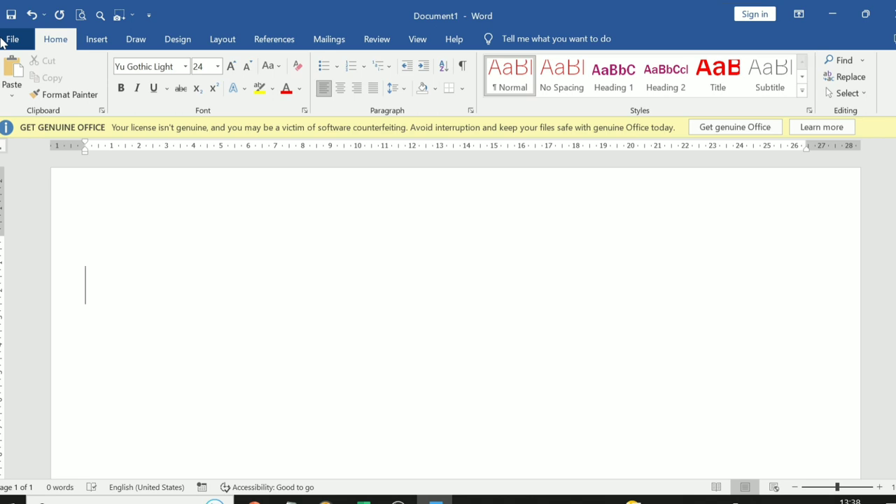
- View the Office account and product information, then return to the document
left_click(14, 40)
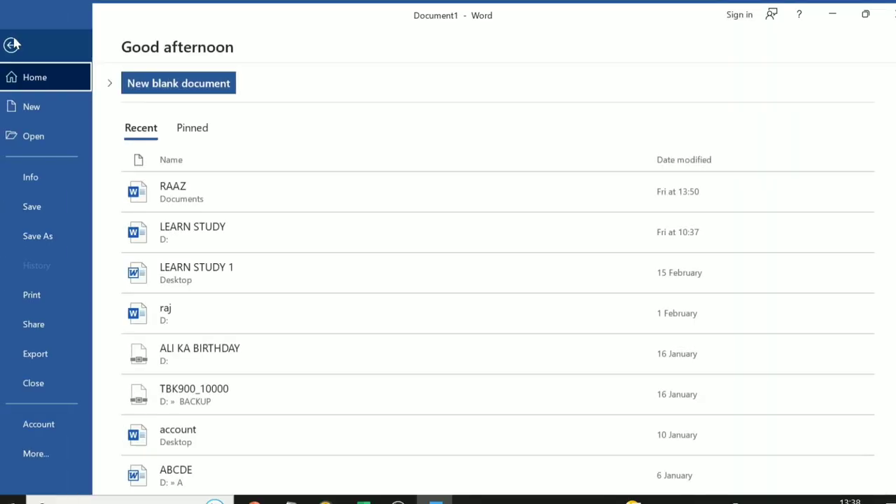
left_click(41, 426)
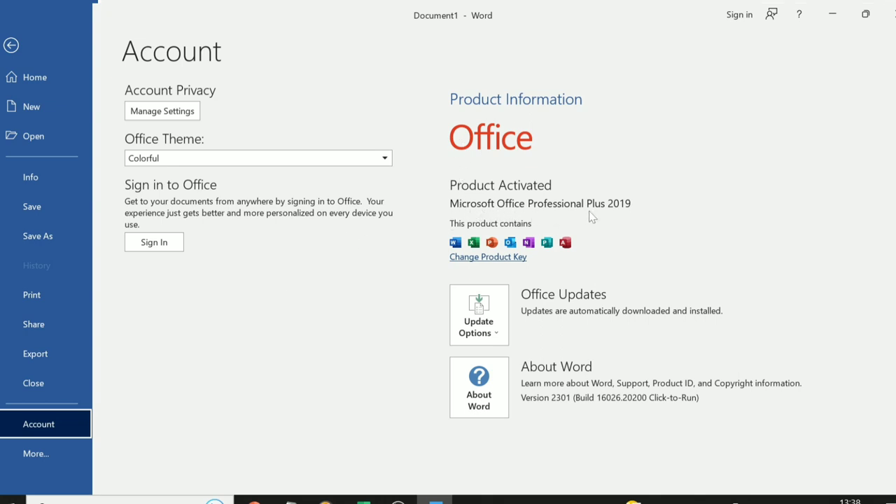
left_click(9, 46)
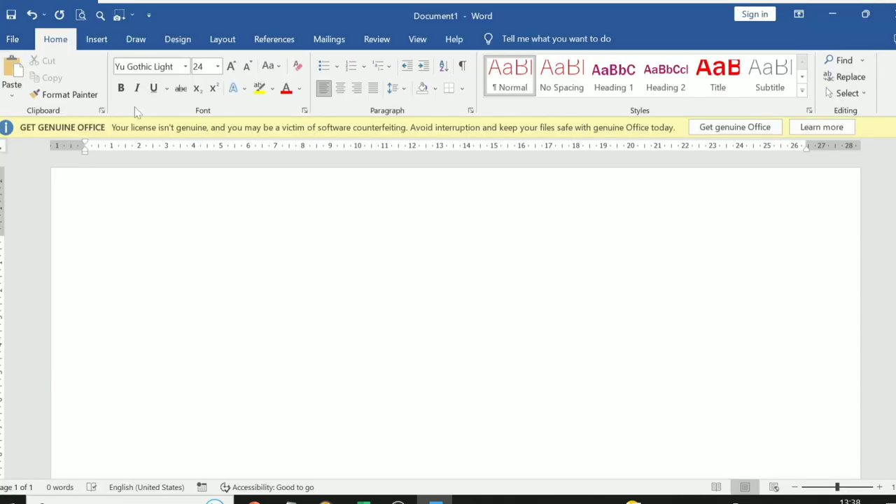
- Search the Office Store for 'qr code', add Personalised QR Code Generator, and accept its terms
left_click(98, 39)
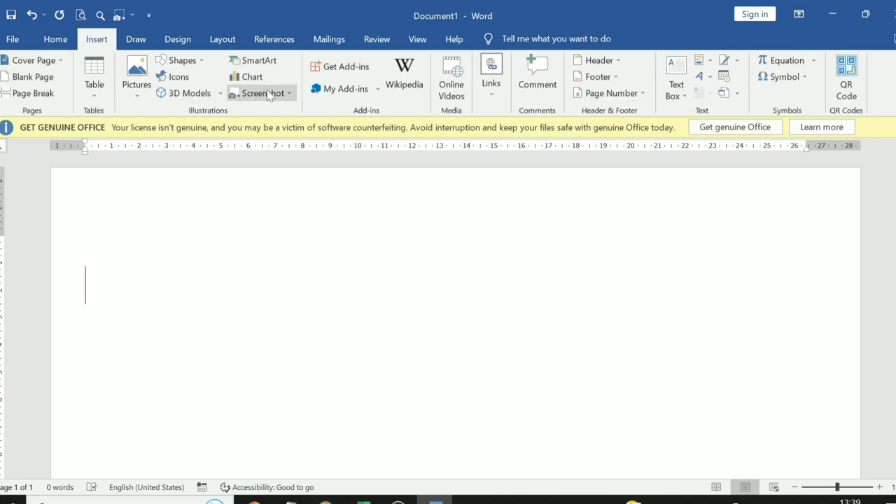
left_click(350, 91)
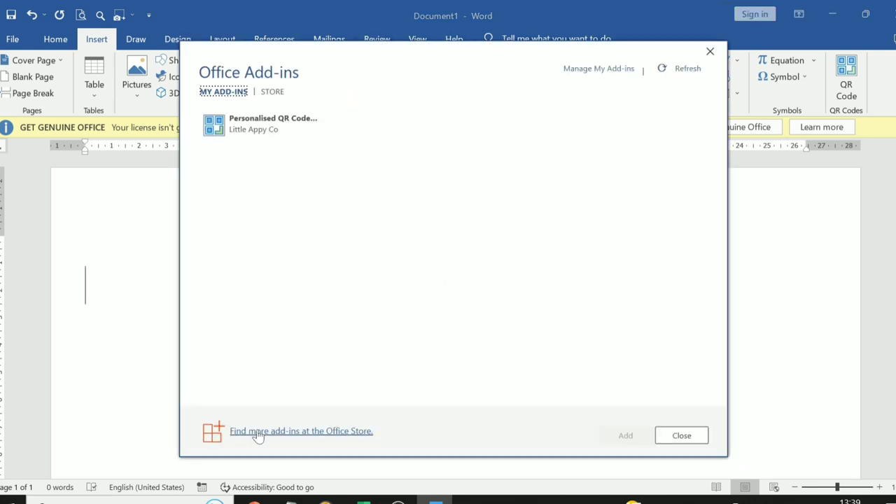
left_click(257, 431)
type("qr code")
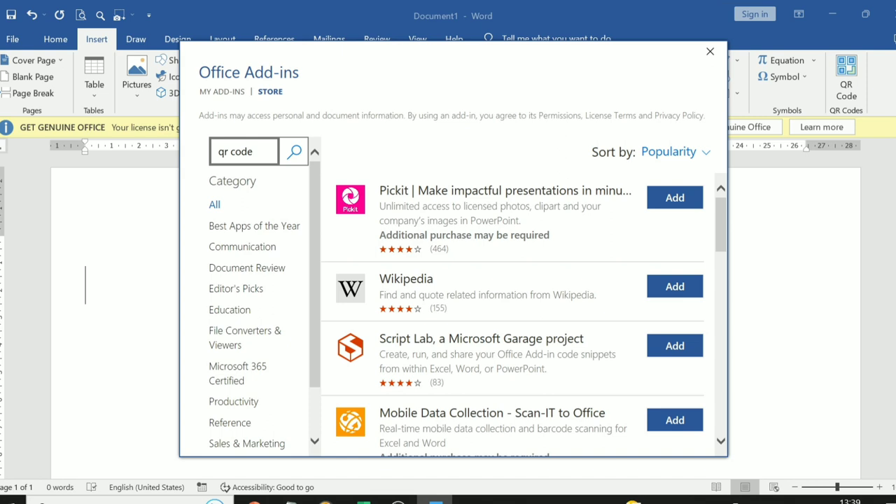
left_click(294, 151)
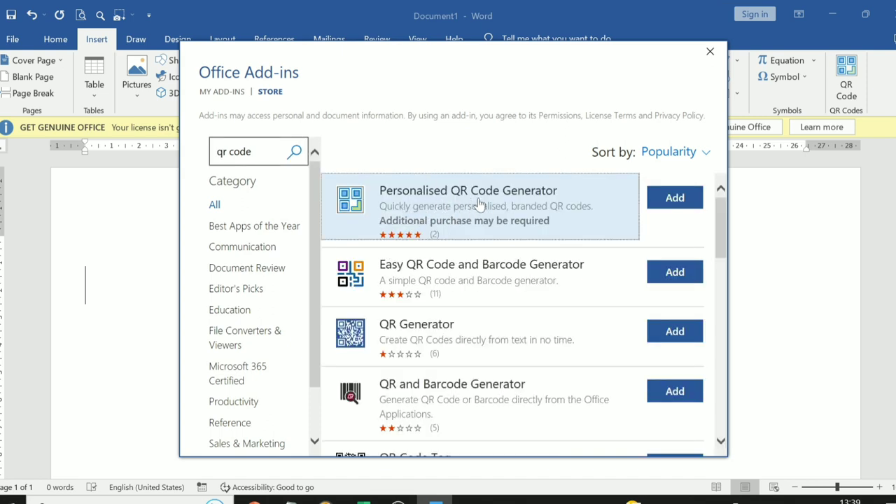
left_click(675, 200)
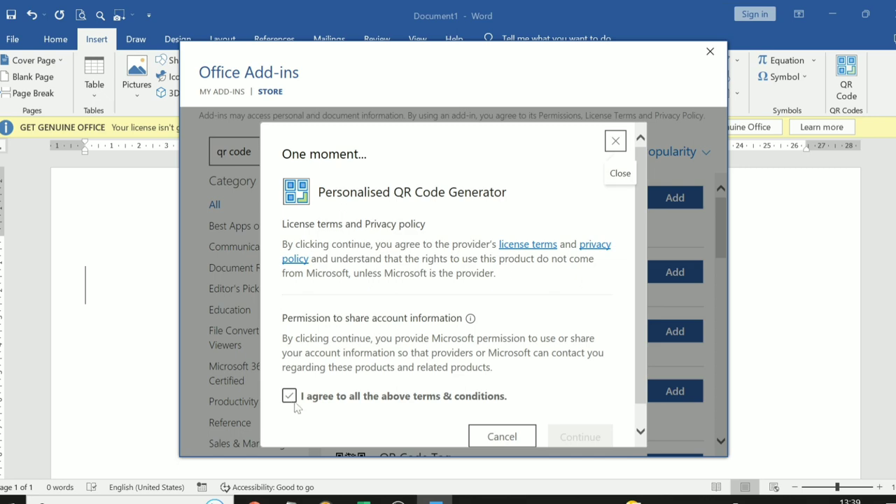
left_click(290, 396)
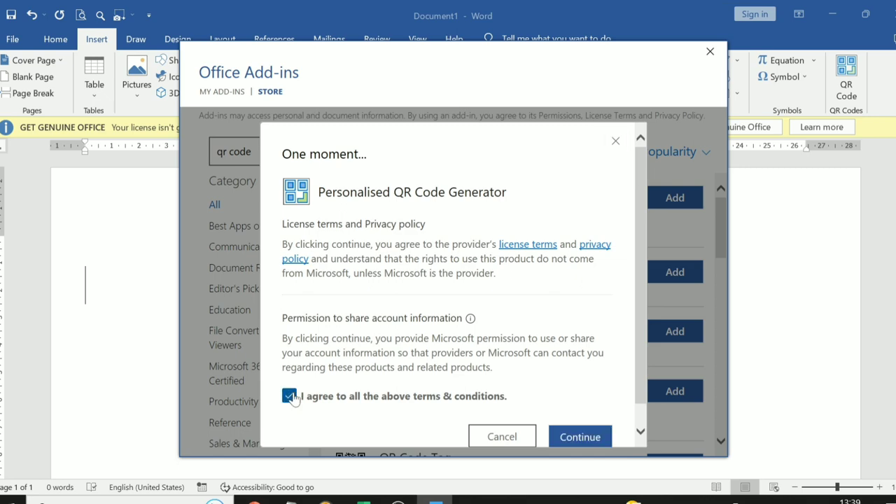
- Confirm the add-in installation, click its QR code content field, then open Windows search
left_click(578, 437)
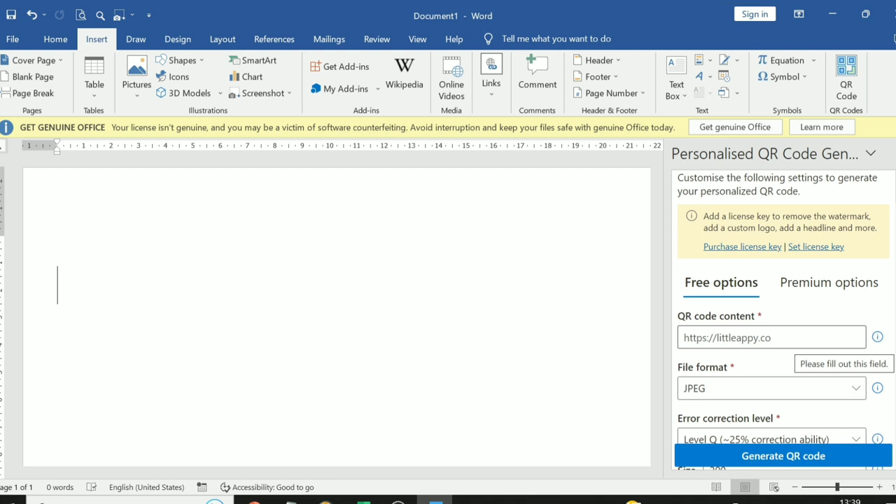
left_click(782, 339)
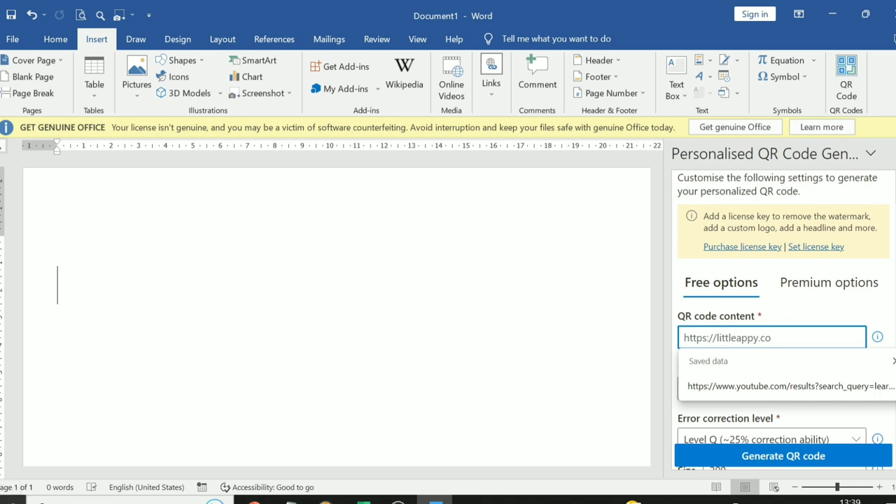
left_click(105, 500)
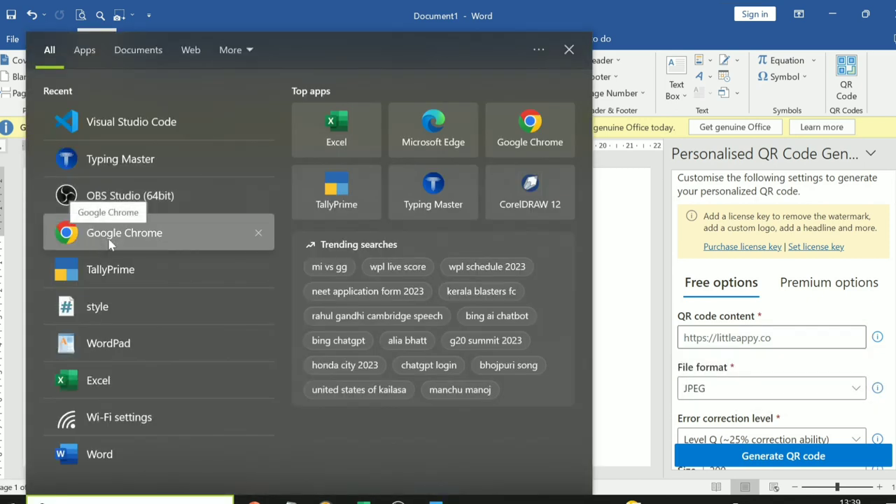
- Launch Chrome, search Google for 'youtube', and open the YouTube website
left_click(109, 241)
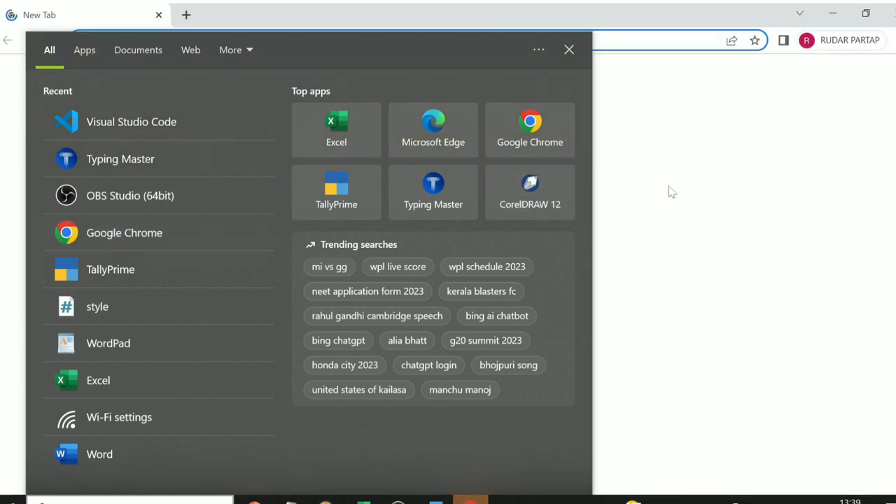
left_click(568, 50)
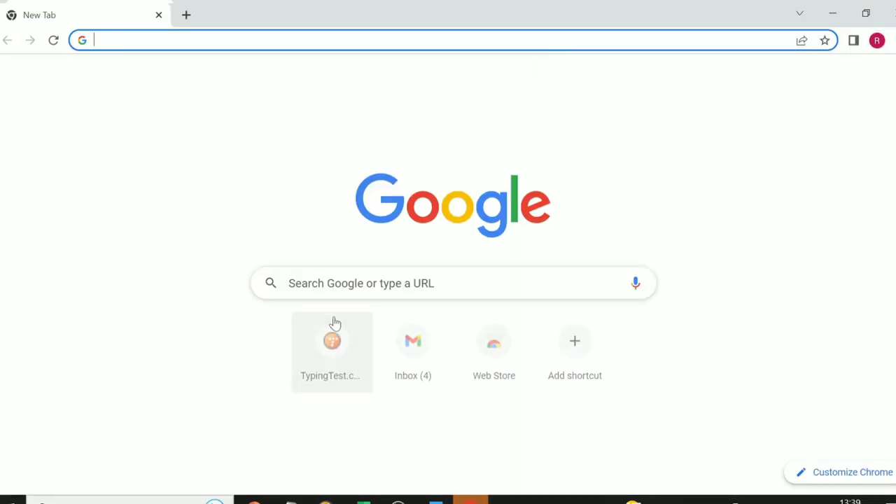
left_click(329, 283)
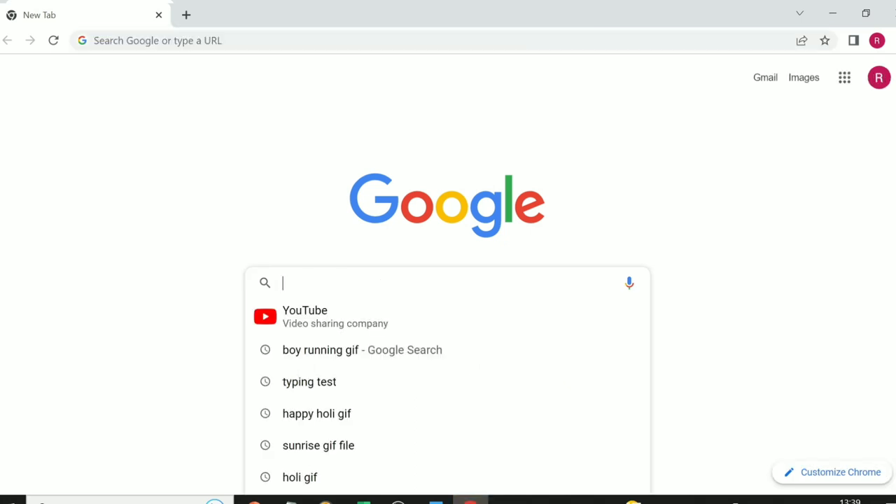
type("yout")
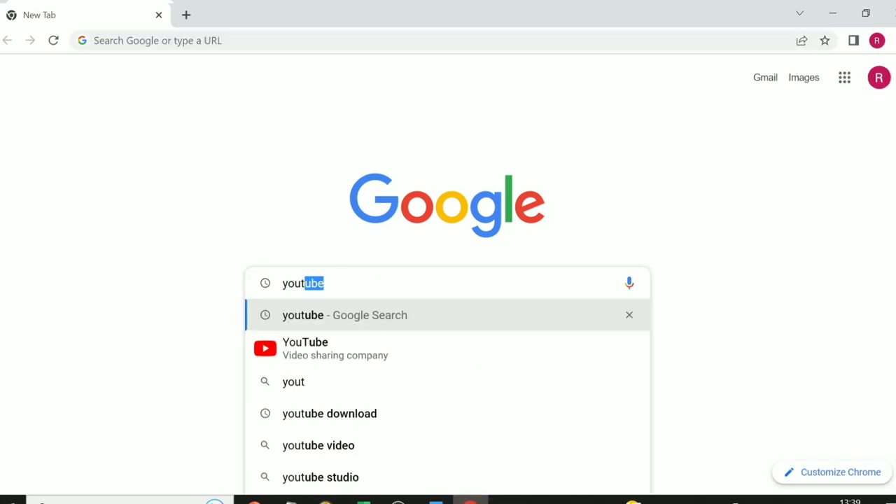
type("ube")
key("Return")
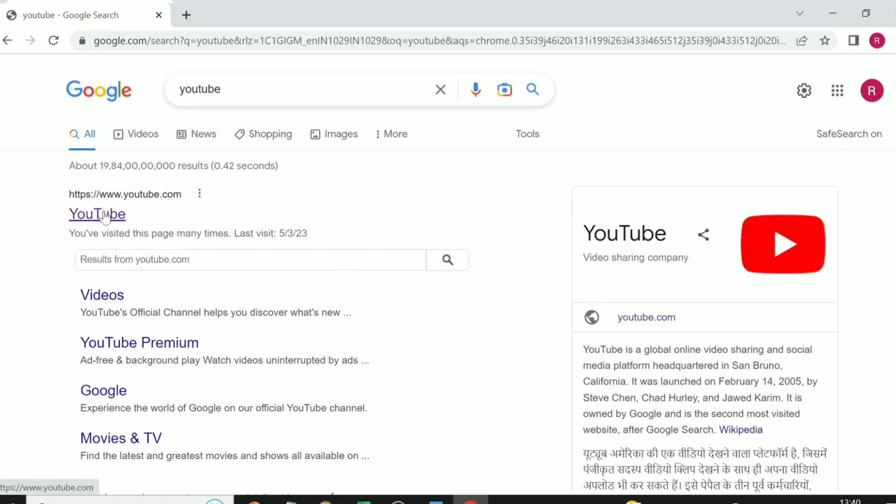
left_click(105, 215)
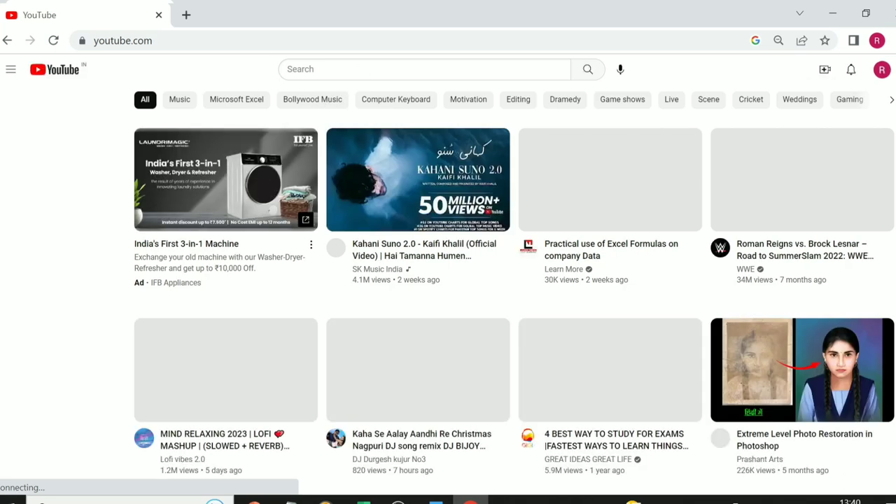
- Search YouTube for 'learnstudy001' and look over the results
left_click(288, 68)
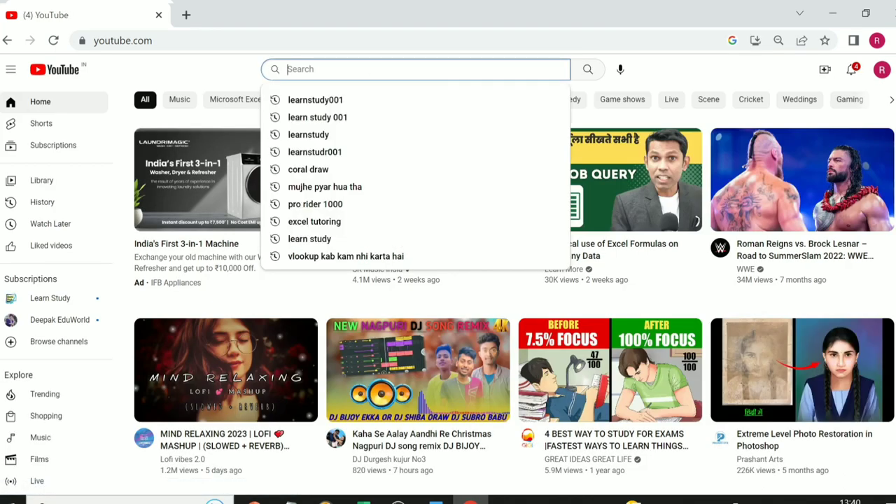
type("lear")
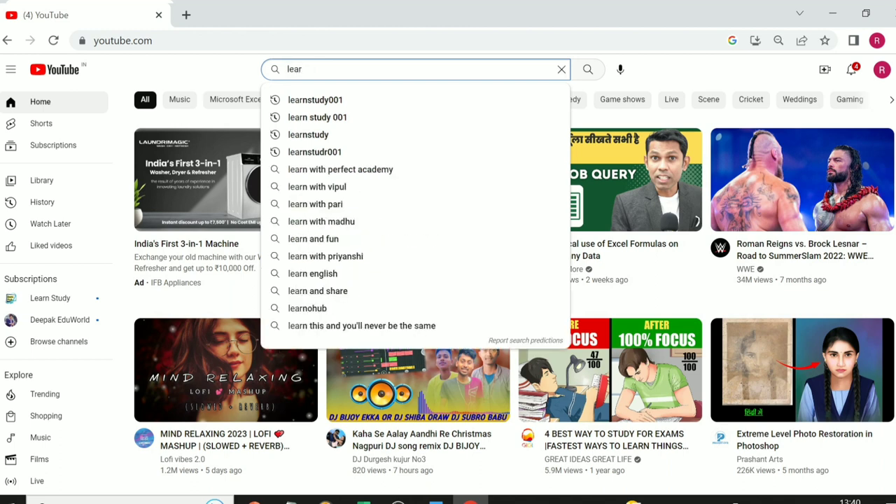
type("nstud")
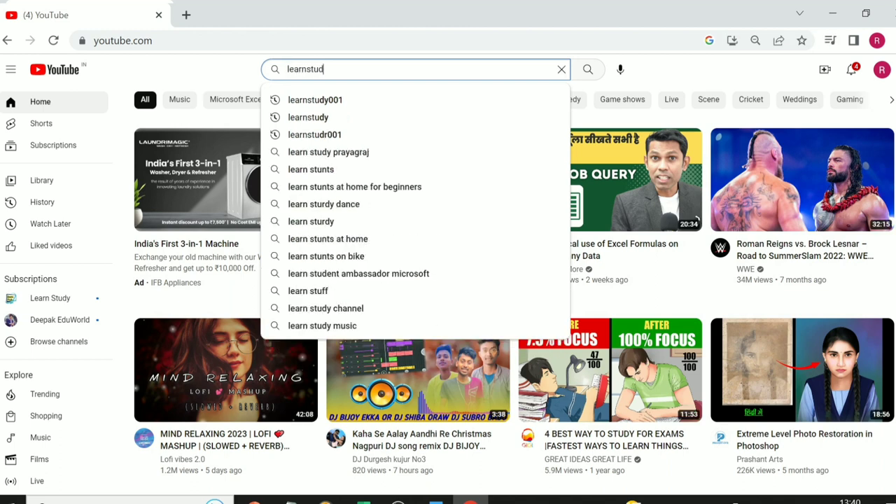
type("y001")
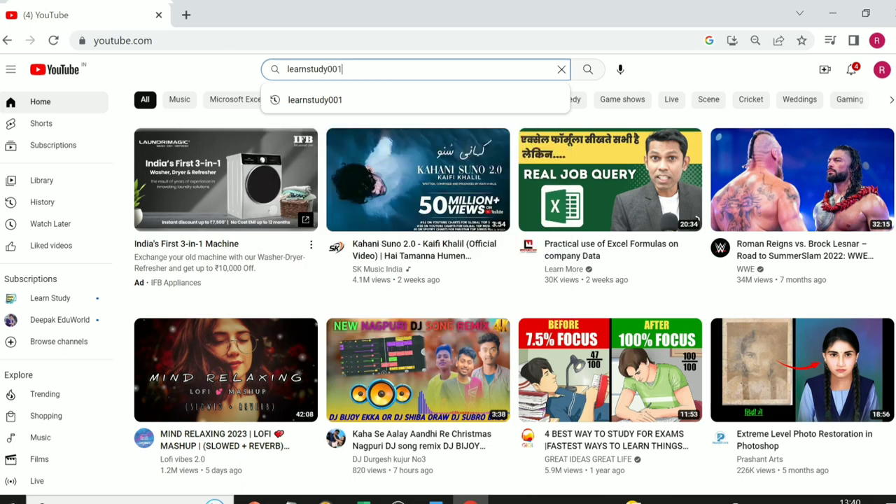
key("Return")
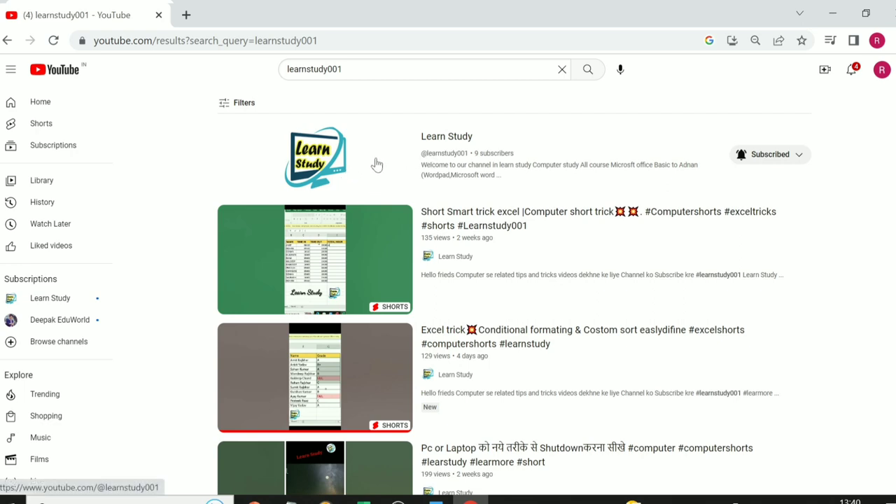
scroll(390, 250, "down", 2)
scroll(394, 278, "up", 2)
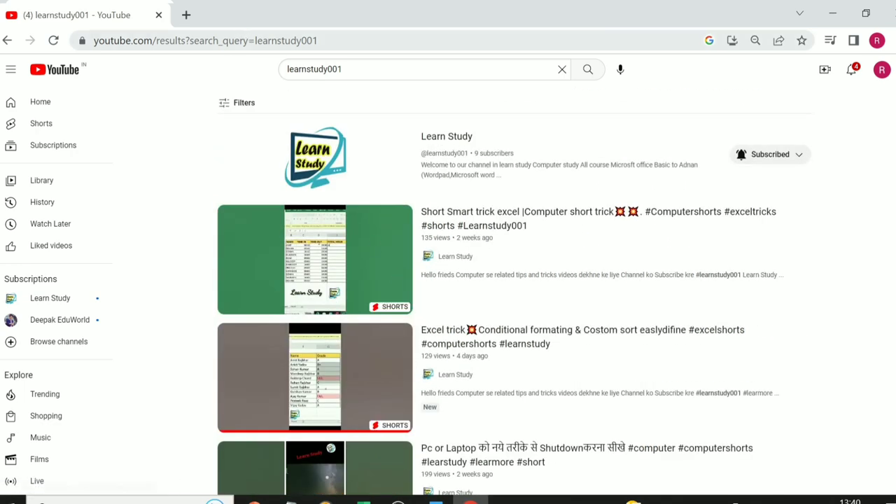
- Select the whole results page URL, then close Chrome
left_click(319, 40)
left_click_drag(318, 40, 91, 40)
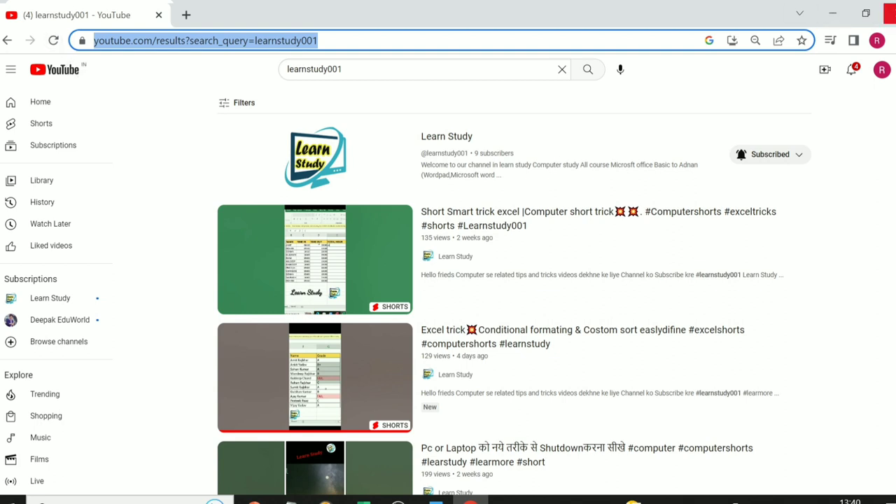
left_click(889, 13)
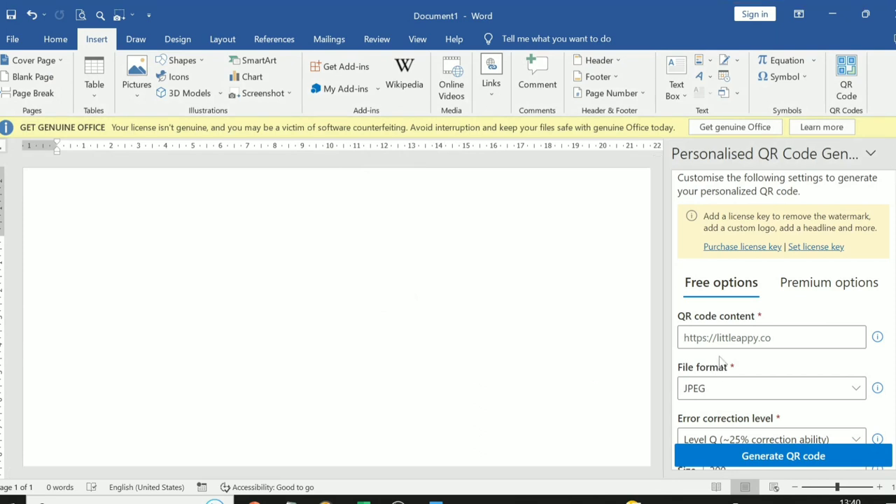
- Fill the QR code content with the saved YouTube learnstudy001 search URL
left_click(735, 341)
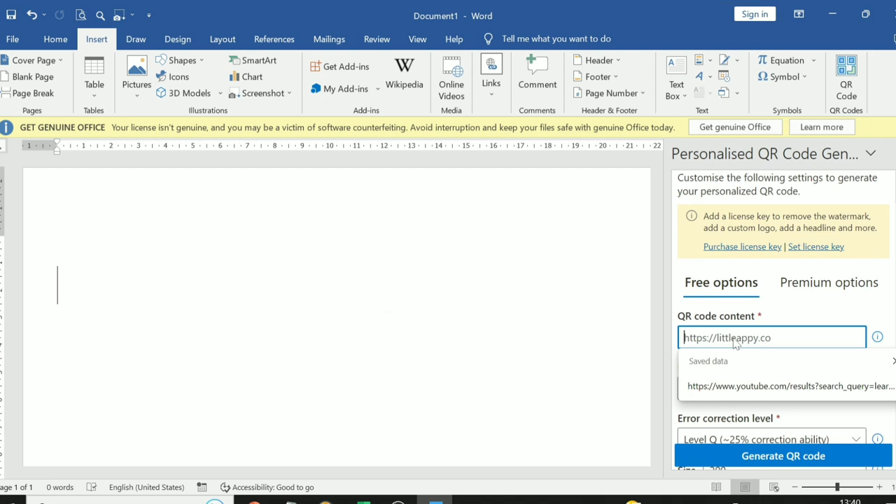
key("Down")
key("Return")
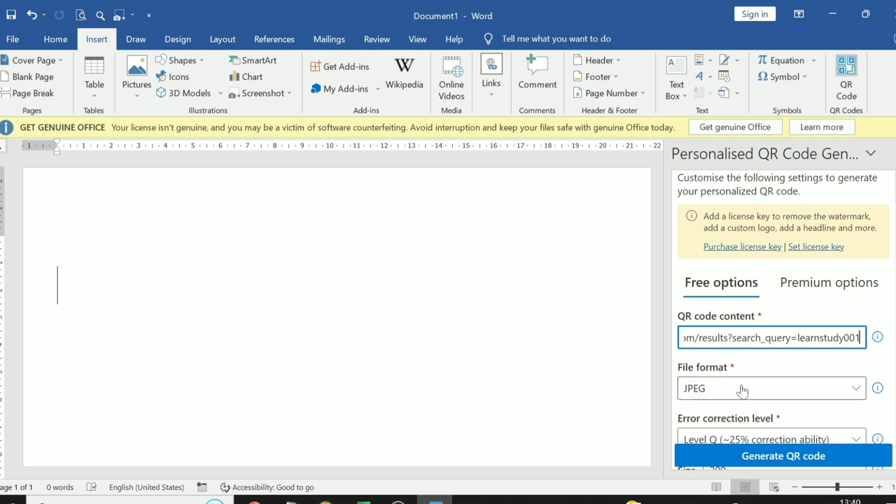
- Keep JPEG as the image format and raise the QR code size to 210
left_click(855, 389)
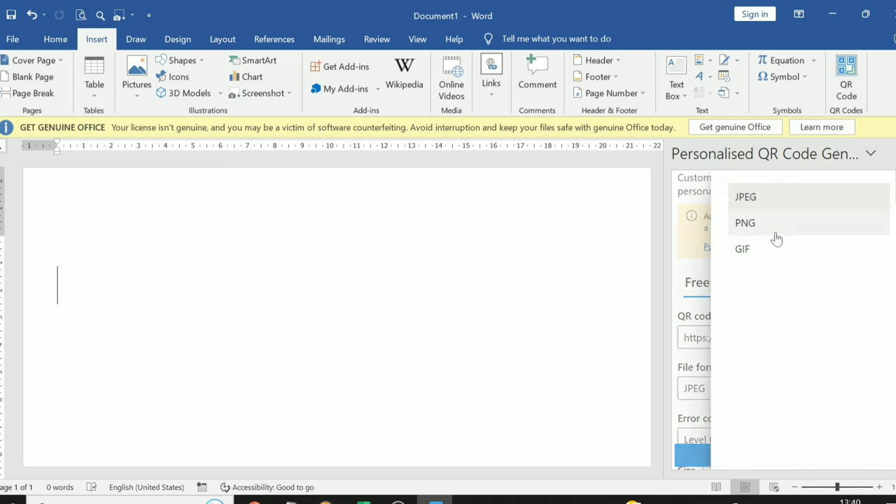
left_click(793, 204)
scroll(794, 204, "down", 3)
scroll(734, 344, "down", 2)
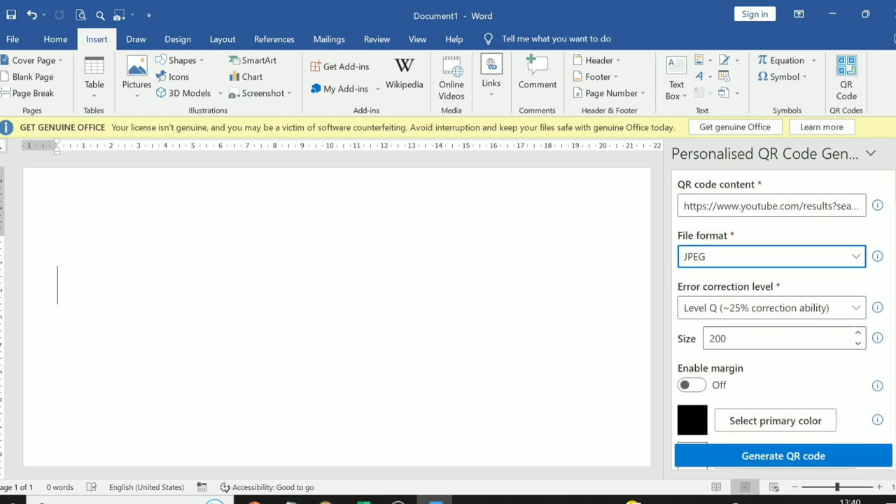
left_click(858, 332)
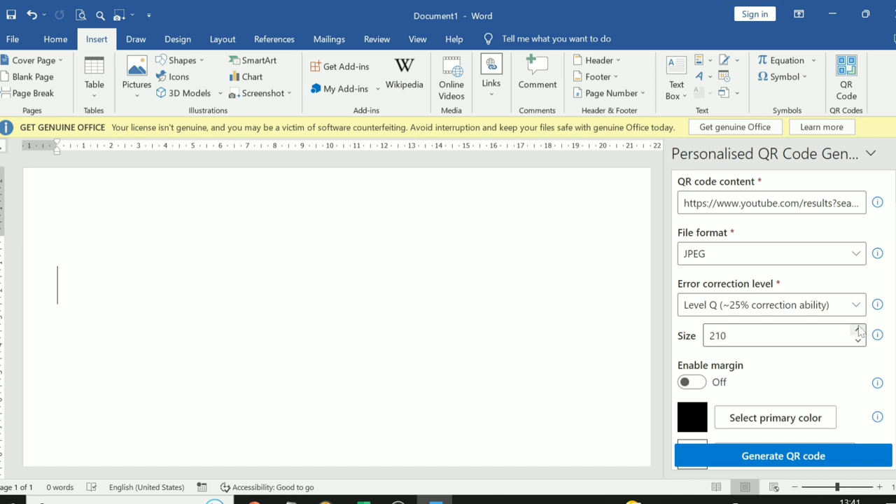
scroll(752, 394, "down", 1)
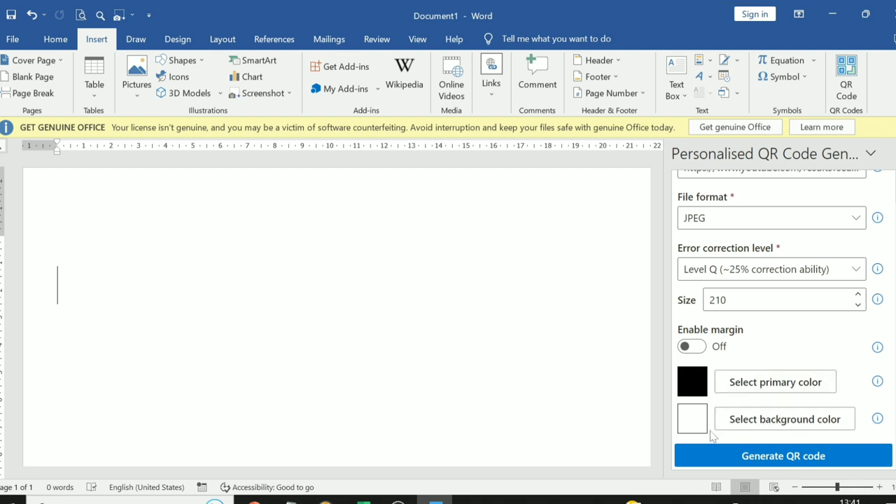
scroll(768, 390, "up", 2)
scroll(768, 390, "down", 2)
- Generate the black QR code and set its text wrapping to Tight
left_click(776, 463)
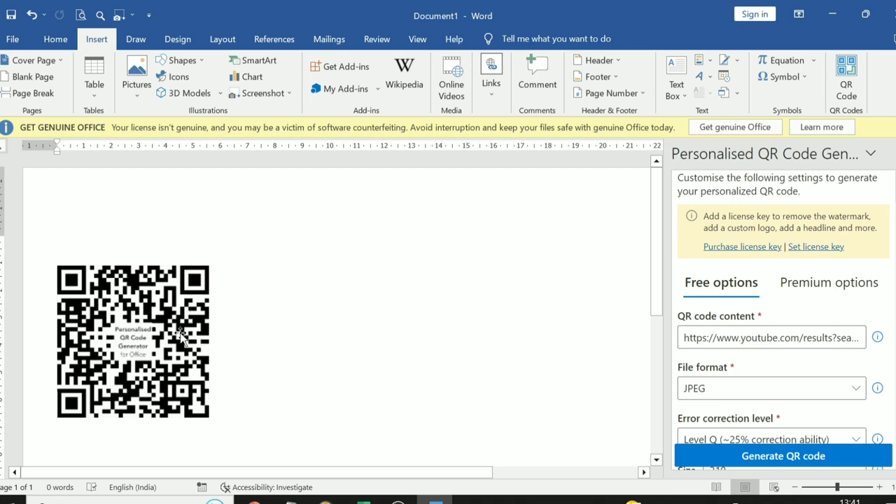
mouse_move(180, 335)
left_mouse_down()
mouse_move(309, 259)
mouse_move(262, 276)
left_mouse_up()
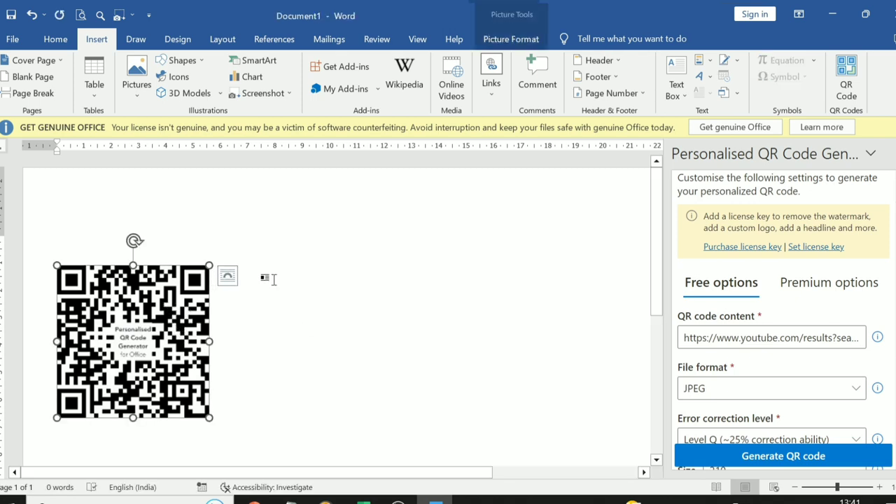
left_click(501, 40)
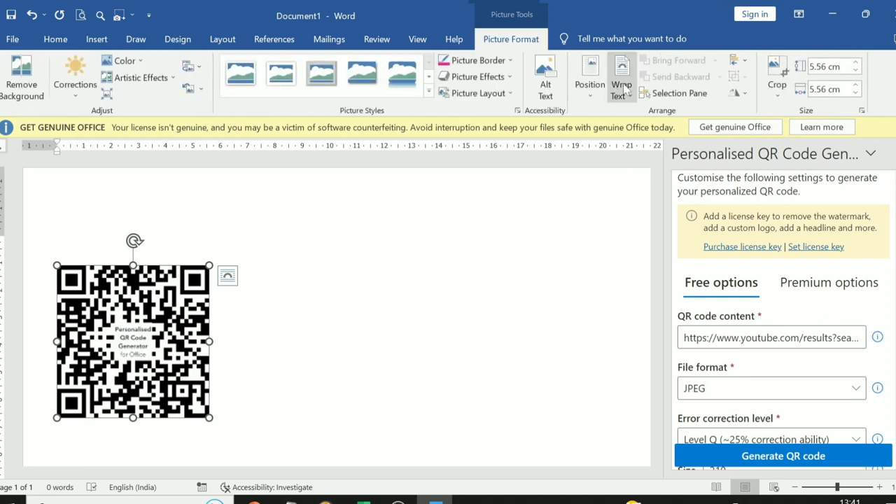
left_click(625, 90)
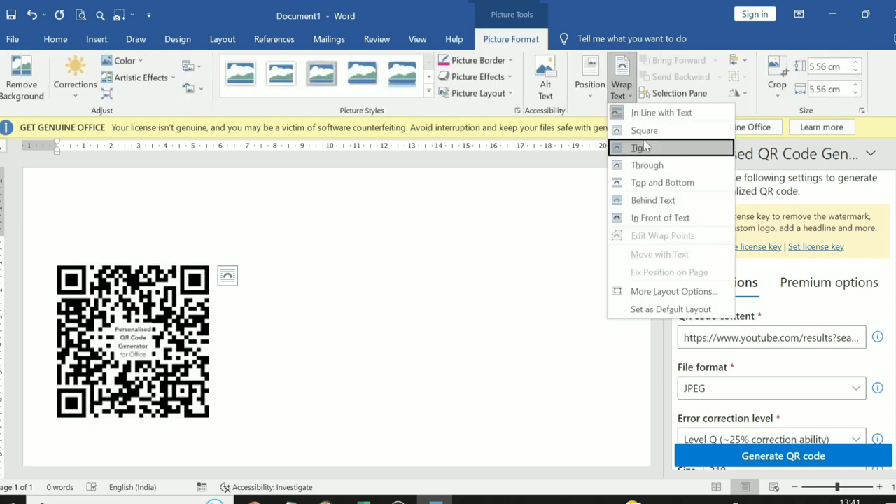
left_click(642, 147)
- Drag the QR code to the middle of the page and zoom in
left_click_drag(178, 308, 420, 251)
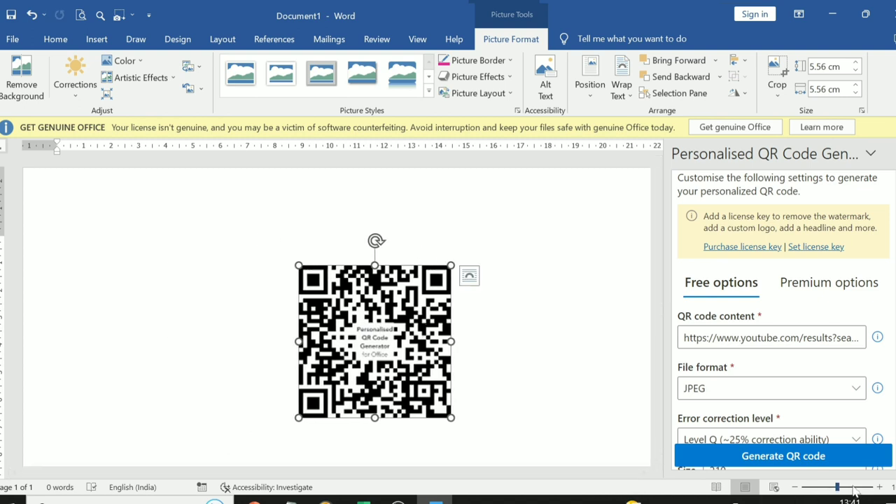
left_click(879, 487)
left_click(879, 487)
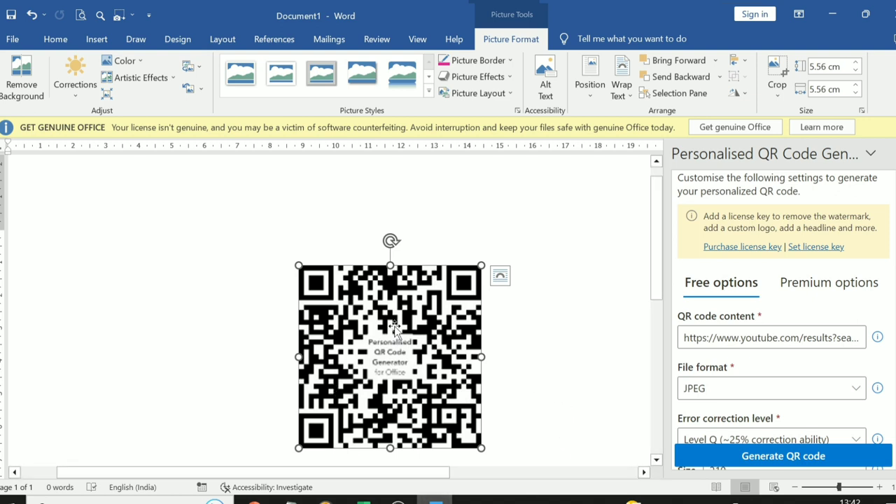
- Delete the black QR code from the page
key("Delete")
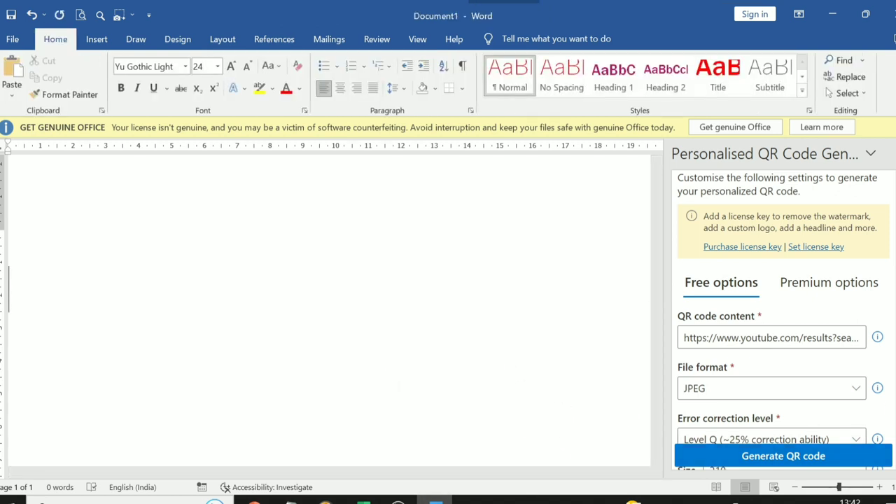
scroll(777, 350, "down", 2)
scroll(777, 350, "down", 2)
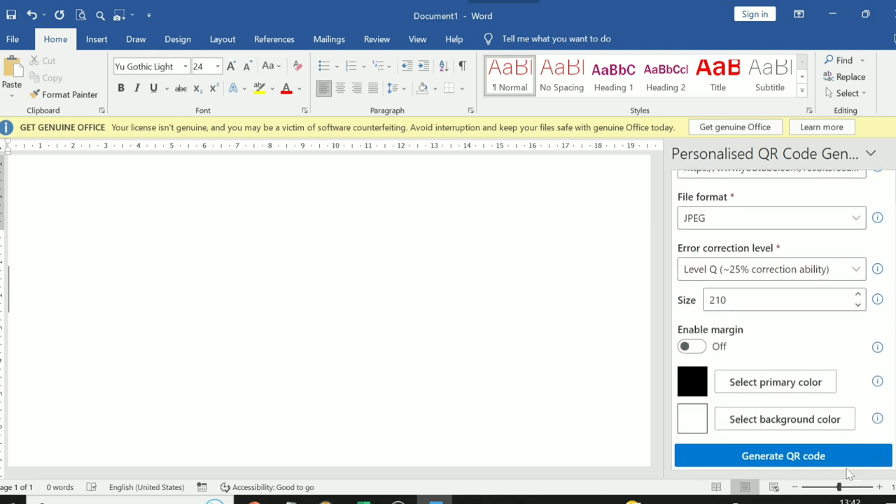
- Set the generator's primary colour to bright red ff2600 in the colour picker
left_click(765, 394)
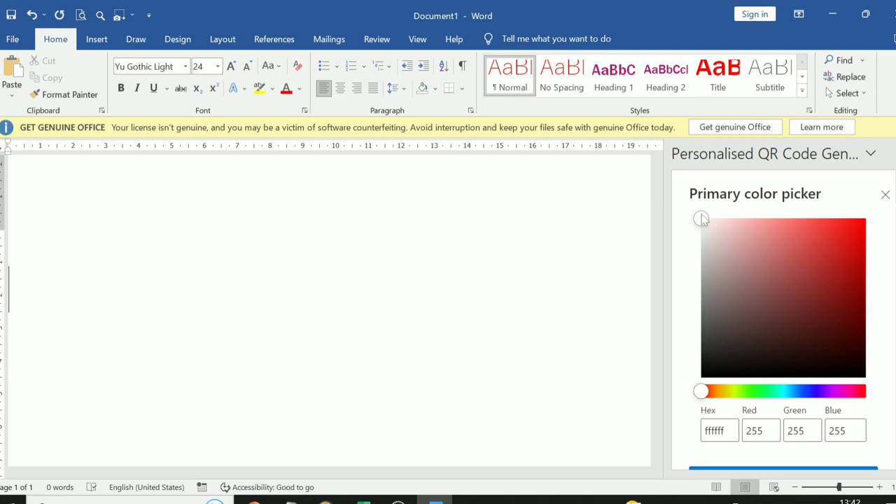
left_click_drag(701, 218, 804, 247)
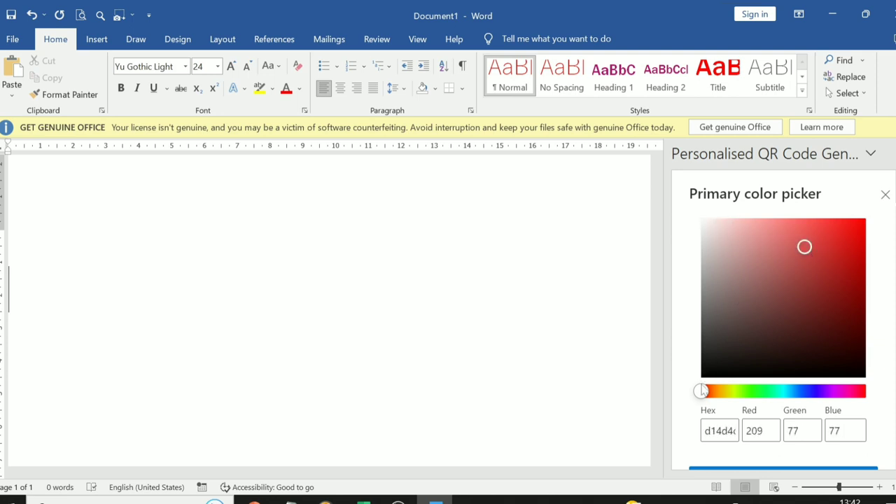
left_click_drag(702, 392, 706, 392)
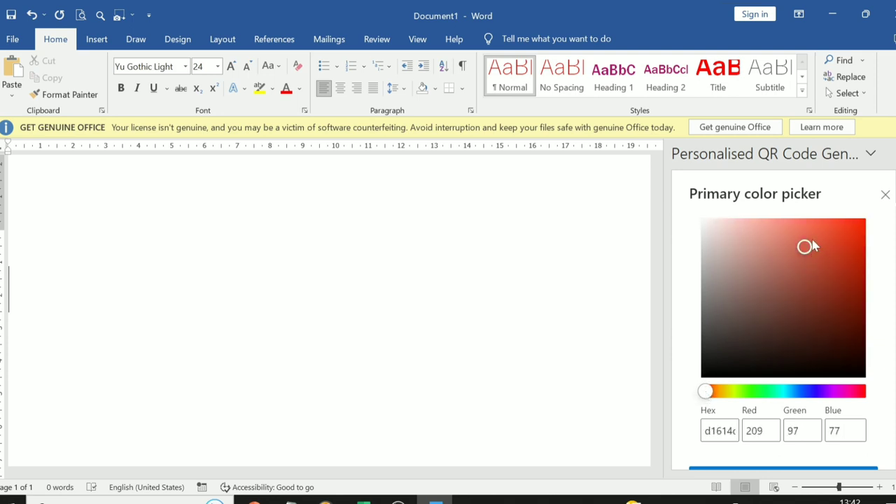
left_click_drag(811, 245, 865, 218)
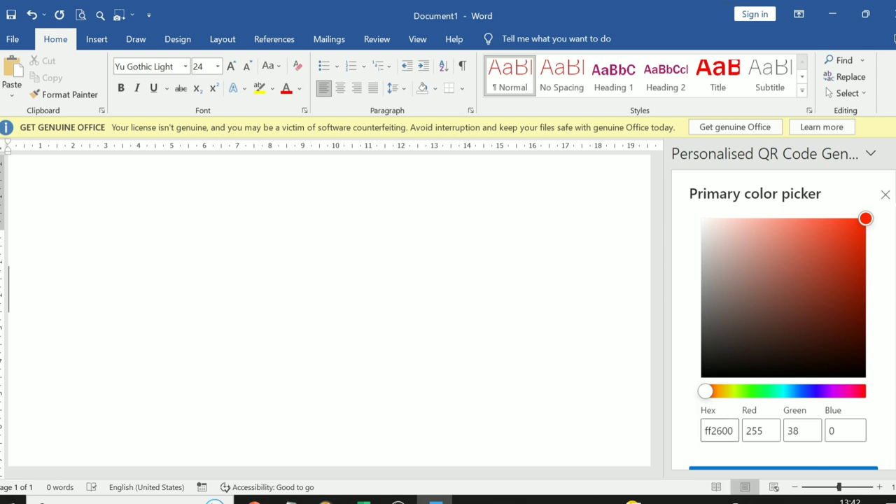
scroll(732, 420, "down", 1)
left_click(777, 445)
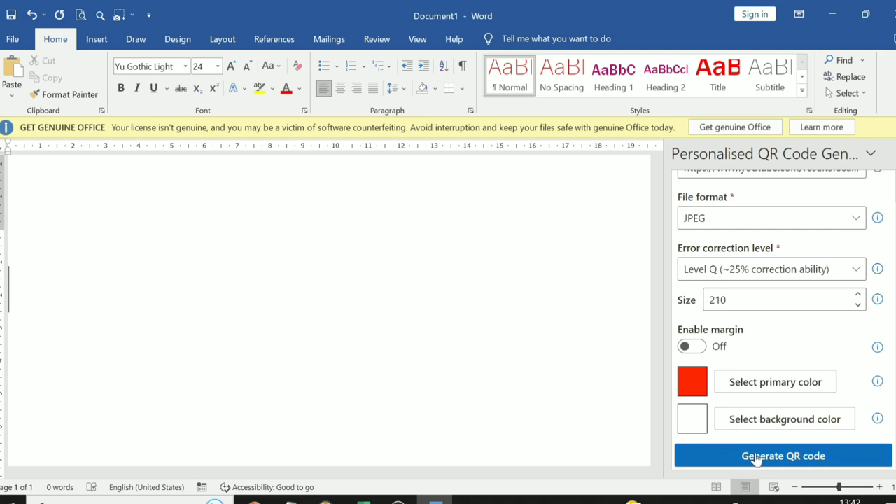
- Generate the red QR code into the document and show the Picture Format options
left_click(756, 456)
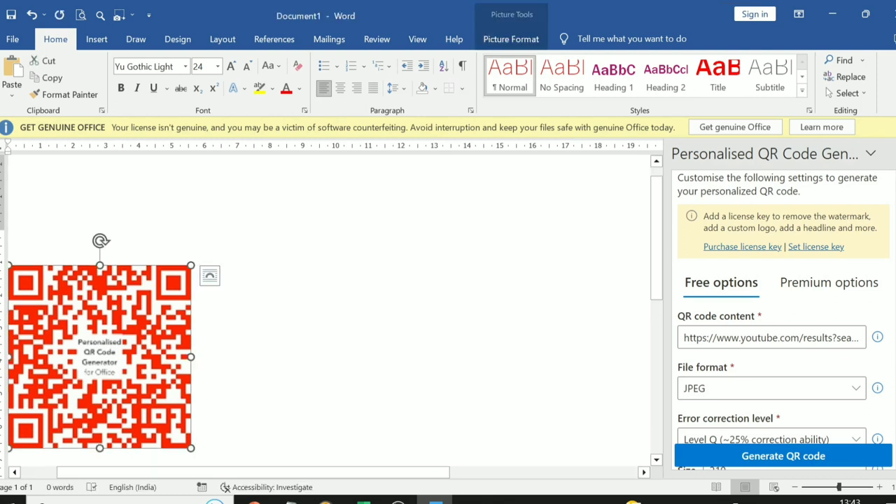
left_click(504, 40)
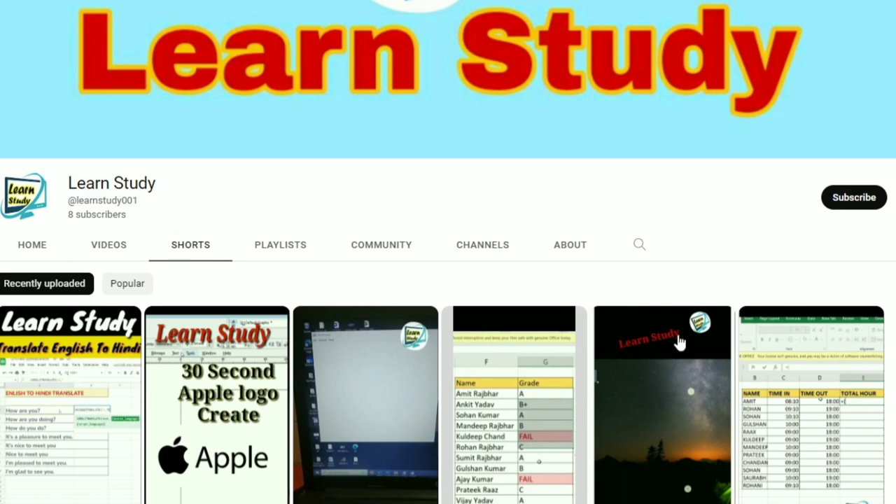
- Subscribe to the Learn Study channel and set its notification bell to All
left_click(862, 199)
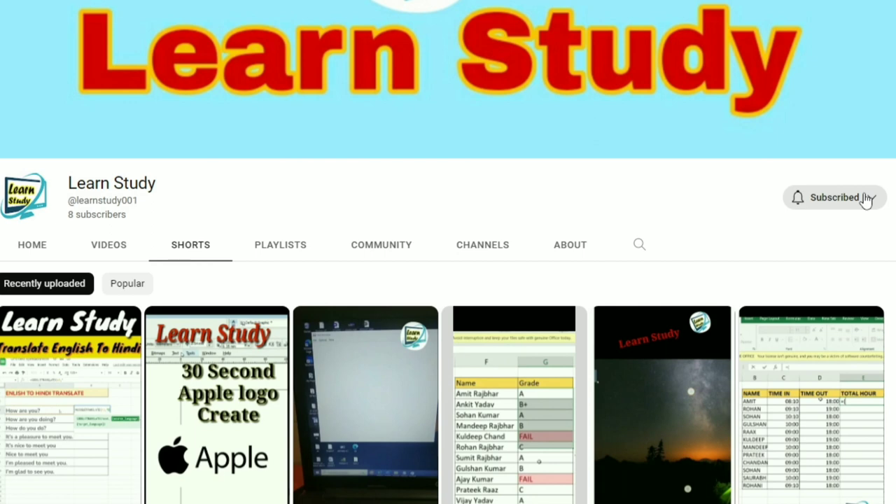
left_click(867, 200)
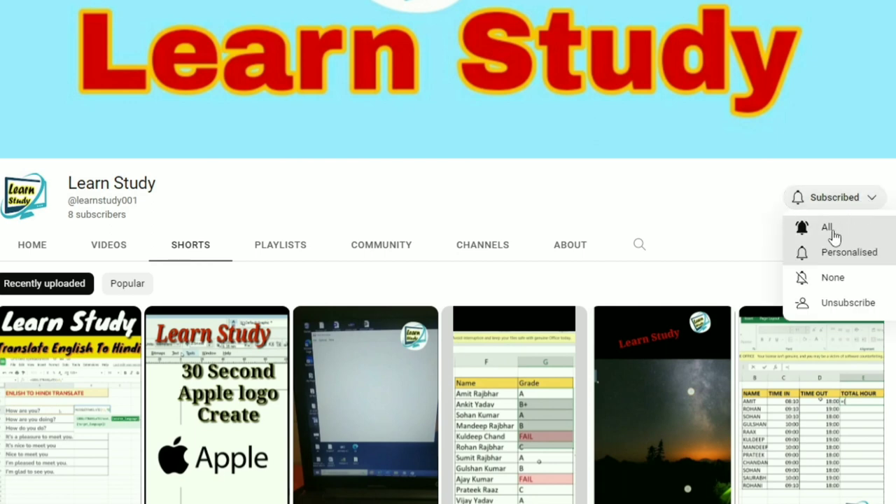
left_click(833, 233)
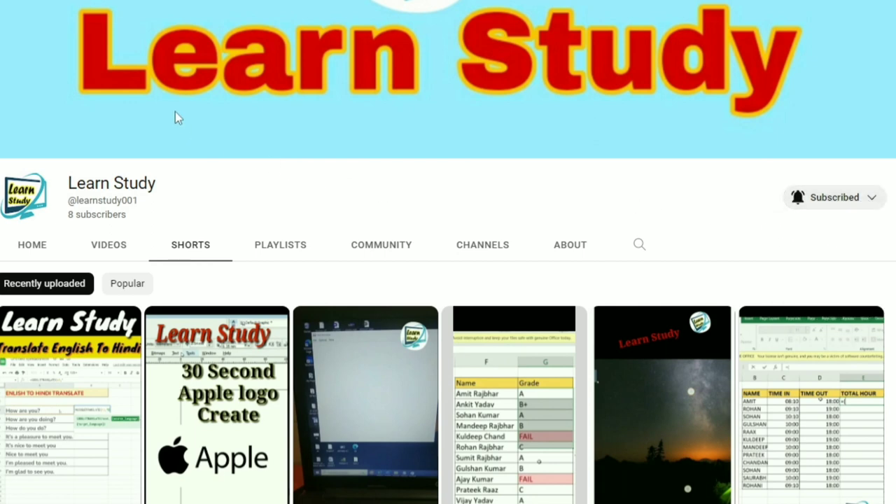